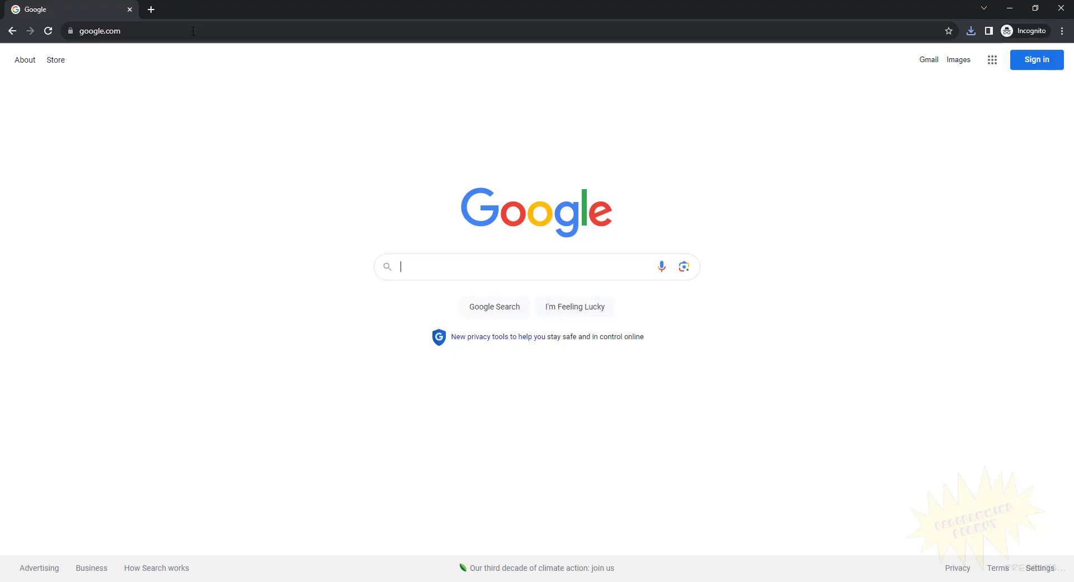
Step: Go to obsproject.com/download, download the 128 MB OBS 29.1.3 Windows installer, and launch it
{"action": "left_click", "coordinate": [193, 31]}
{"action": "type", "text": "https://obsproject.com/download"}
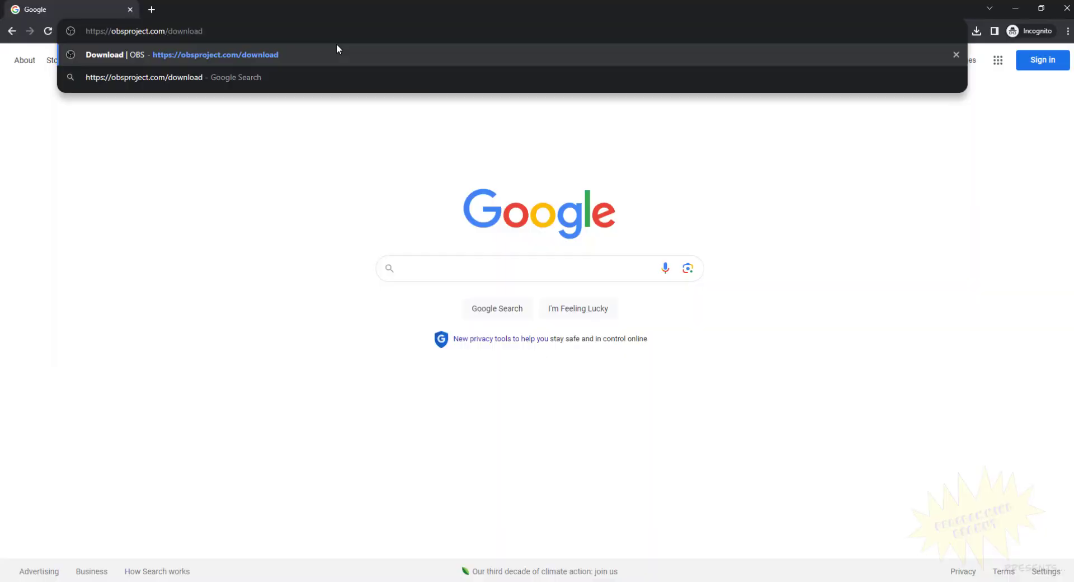
{"action": "key", "text": "Return"}
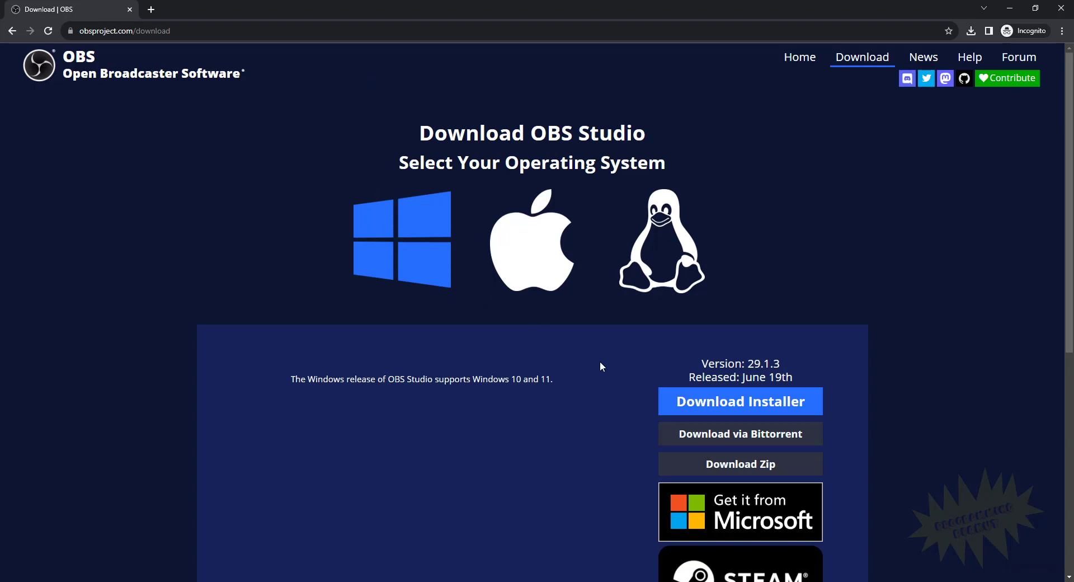
{"action": "left_click", "coordinate": [710, 407]}
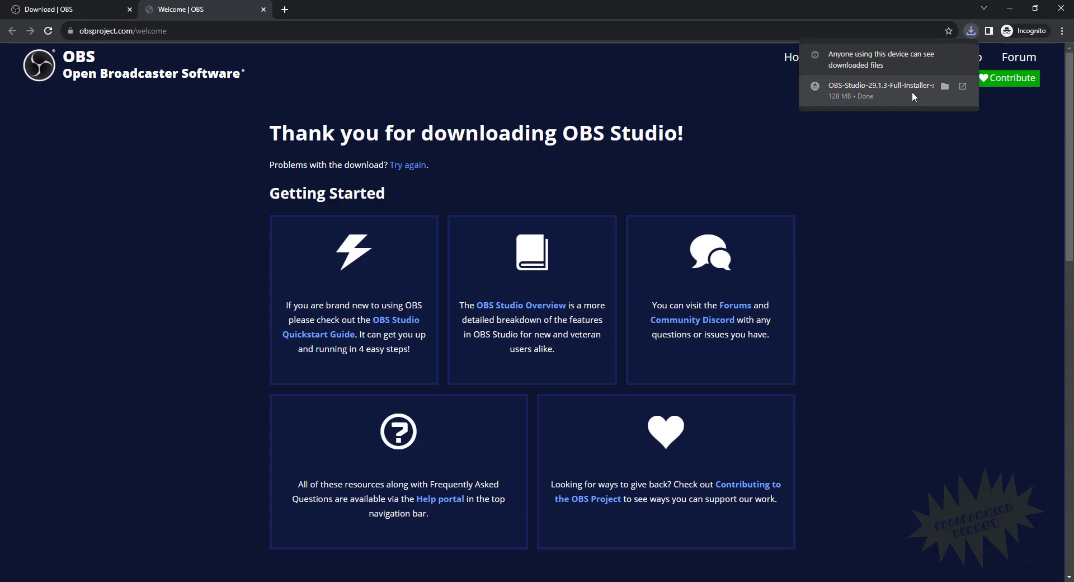
{"action": "left_click", "coordinate": [1012, 12]}
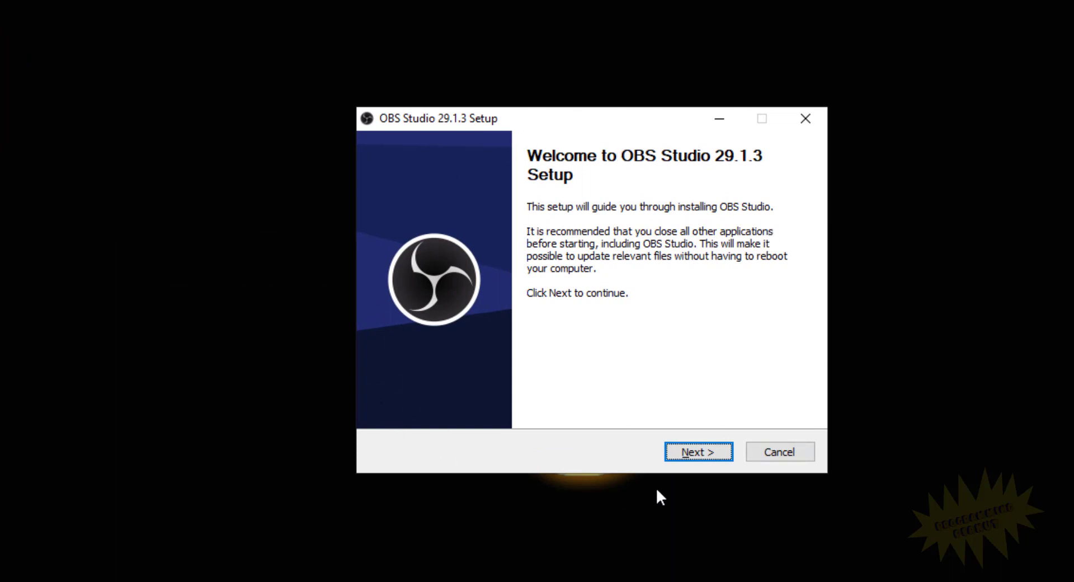
Step: Advance past the OBS Studio Setup welcome and licence pages
{"action": "left_click", "coordinate": [693, 453]}
{"action": "left_click", "coordinate": [693, 453]}
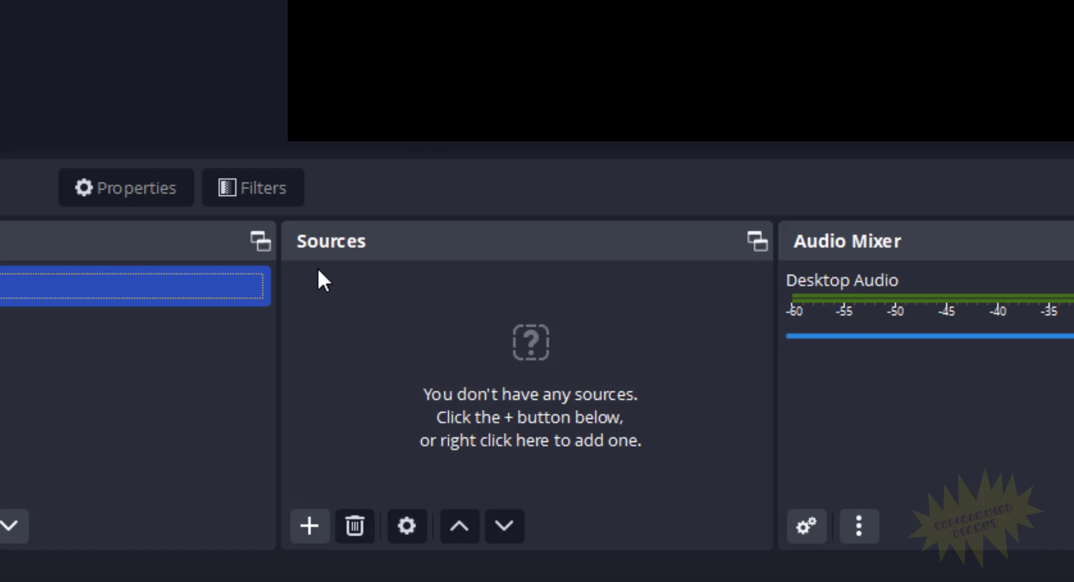
Step: Add a Video Capture Device source named Playstation2
{"action": "left_click", "coordinate": [314, 529]}
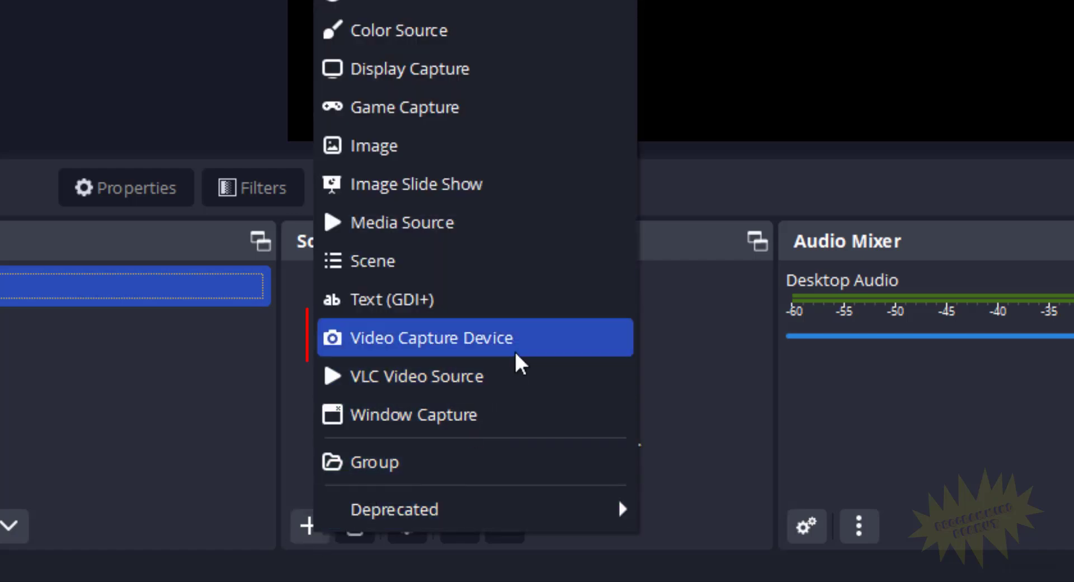
{"action": "left_click", "coordinate": [529, 343]}
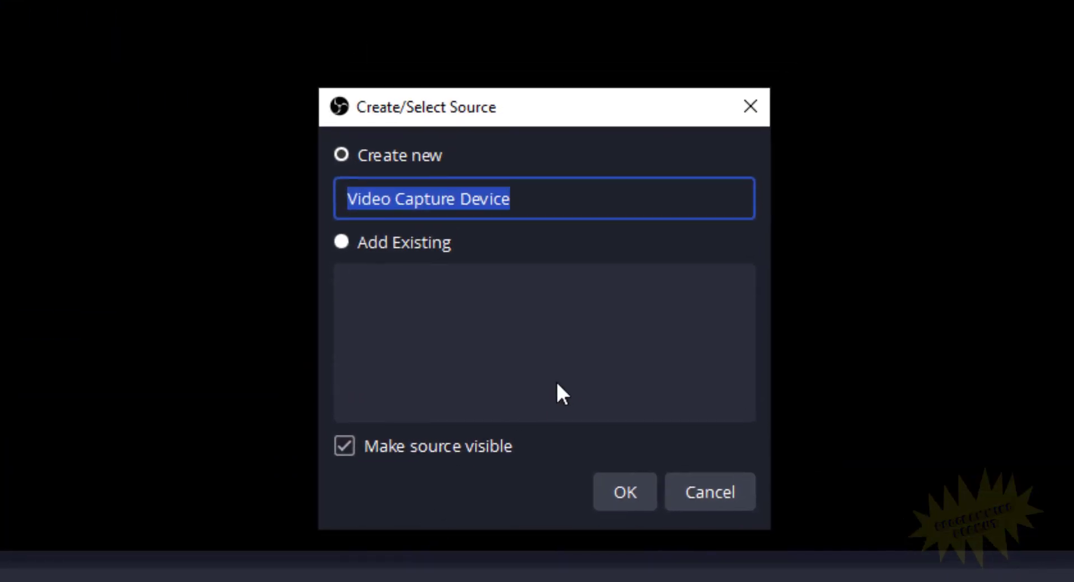
{"action": "type", "text": "Playstation2"}
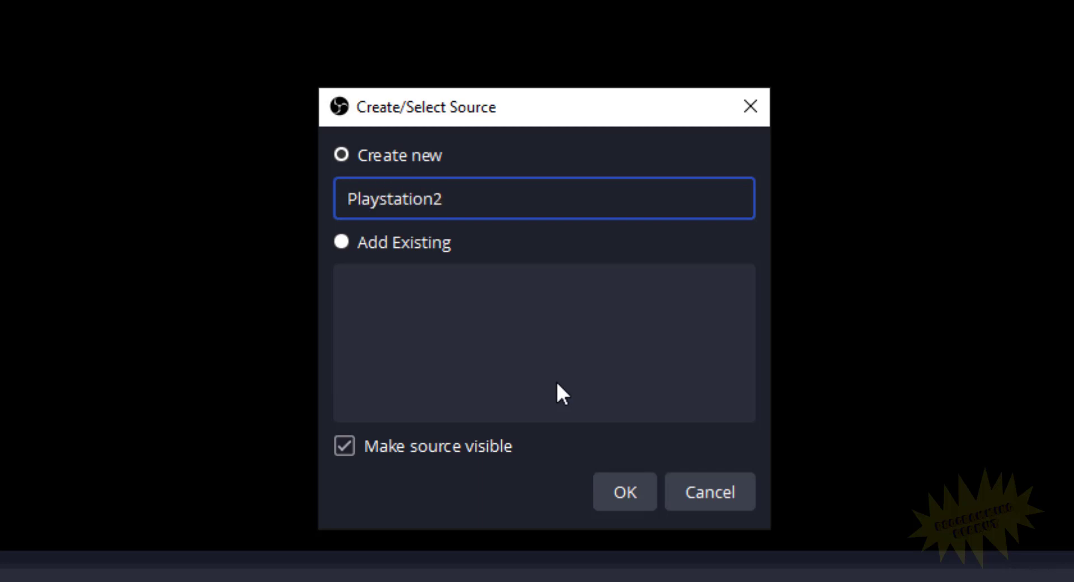
{"action": "left_click", "coordinate": [639, 499]}
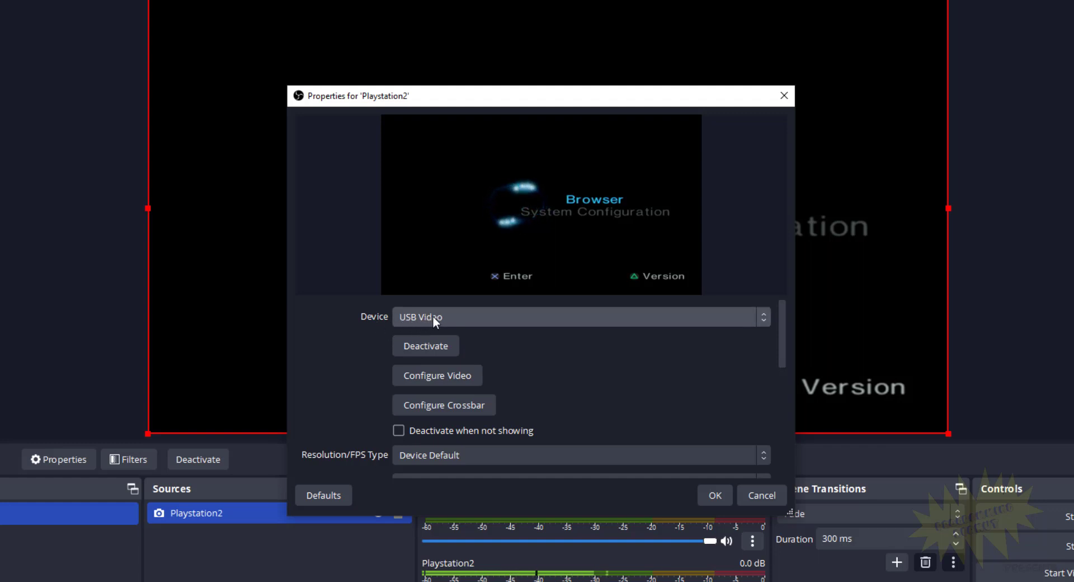
Step: Keep USB Video as the Playstation2 capture device and confirm its properties
{"action": "left_click", "coordinate": [572, 322]}
{"action": "left_click", "coordinate": [586, 345]}
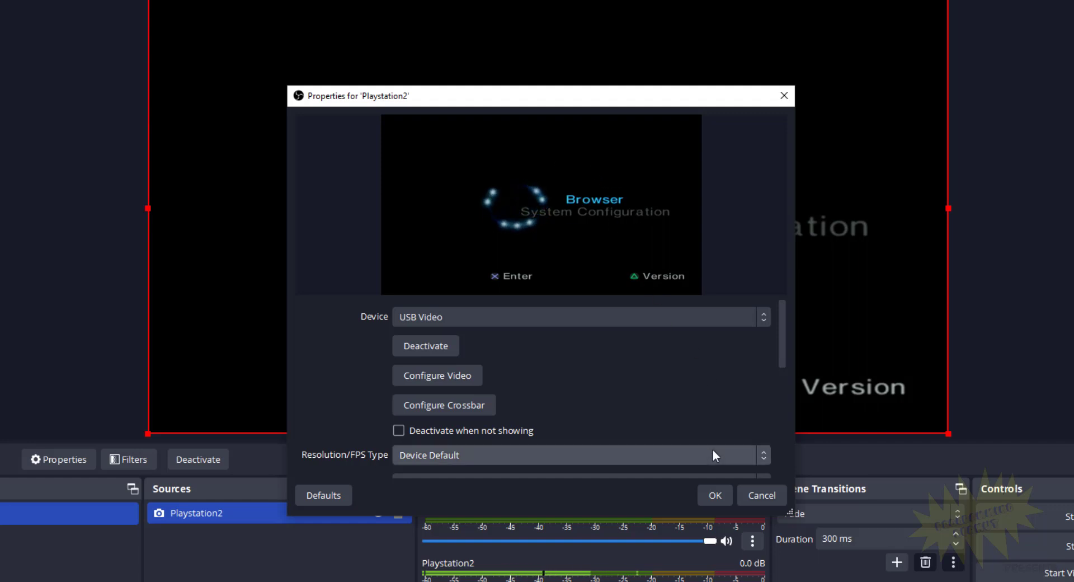
{"action": "left_click", "coordinate": [716, 496]}
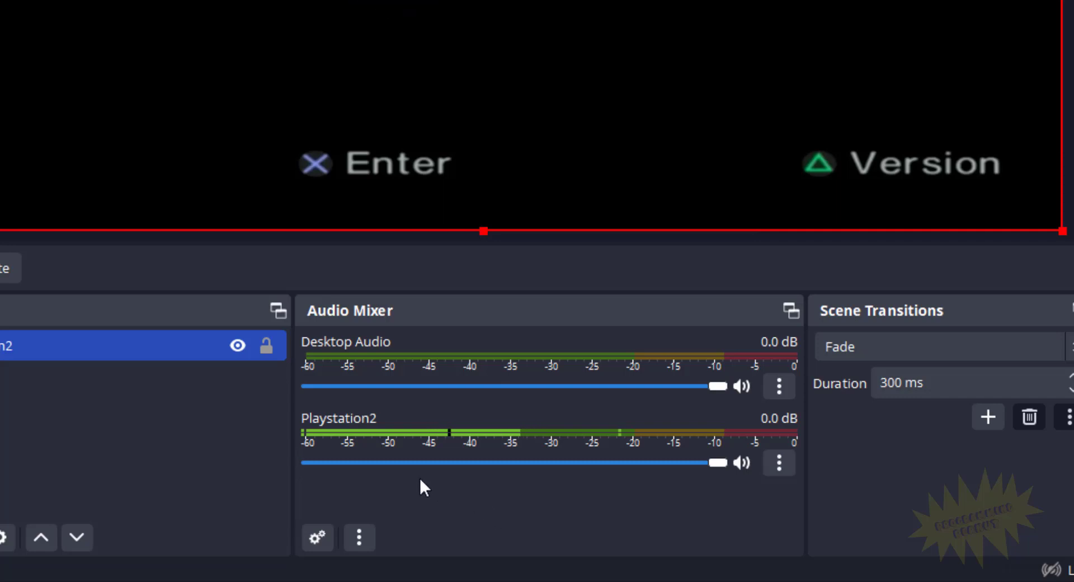
Step: In Advanced Audio Properties, set Playstation2 audio monitoring to Monitor and Output
{"action": "left_click", "coordinate": [317, 538]}
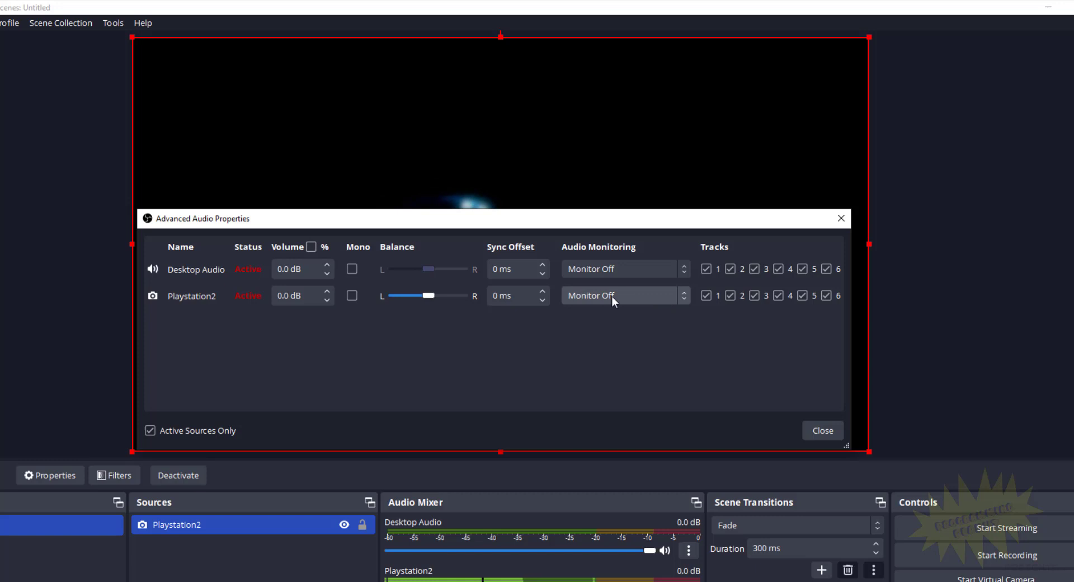
{"action": "left_click", "coordinate": [684, 299]}
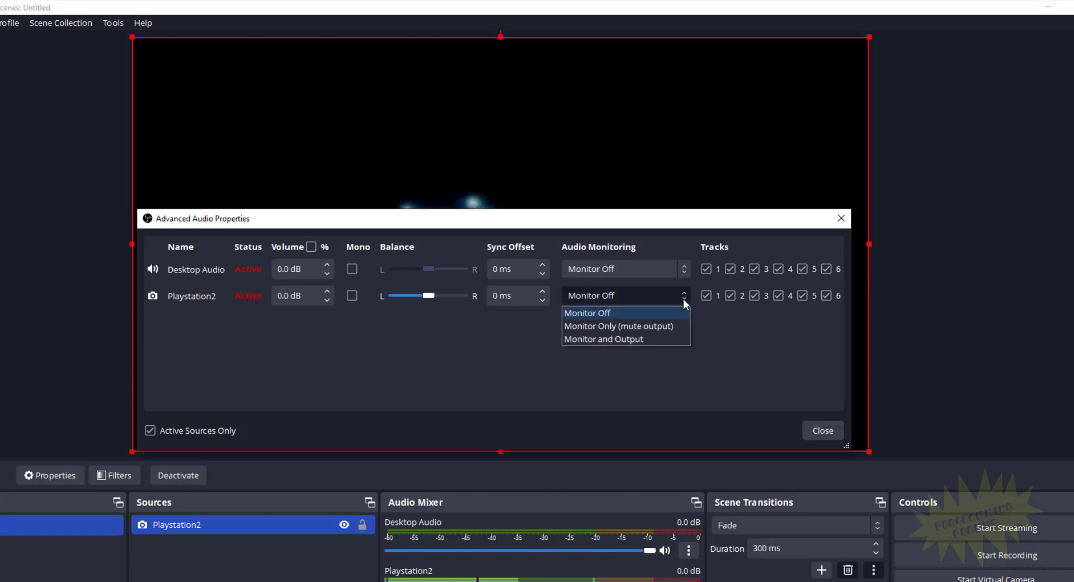
{"action": "left_click", "coordinate": [661, 340]}
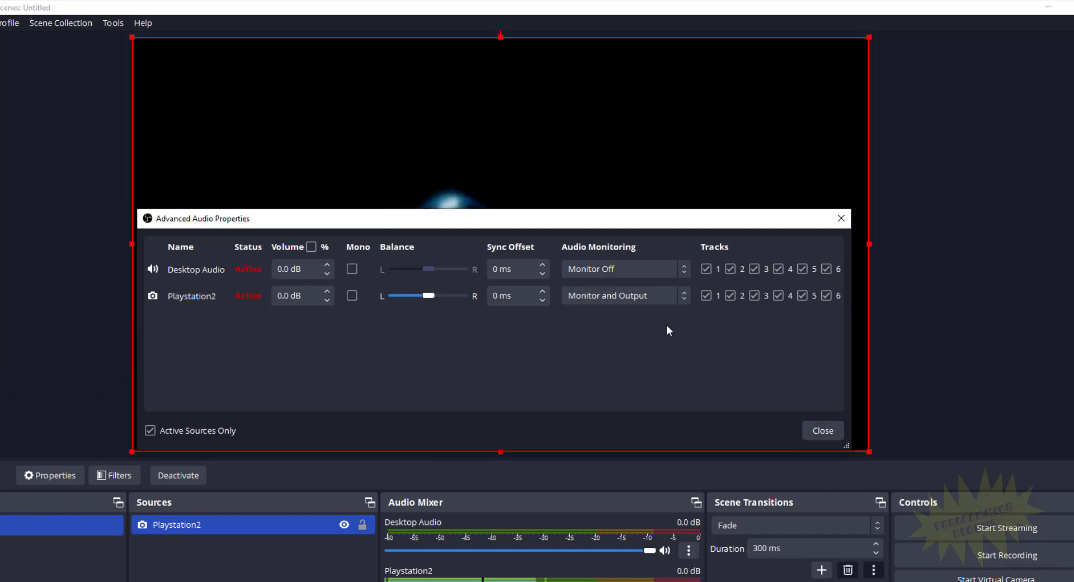
{"action": "left_click", "coordinate": [823, 430]}
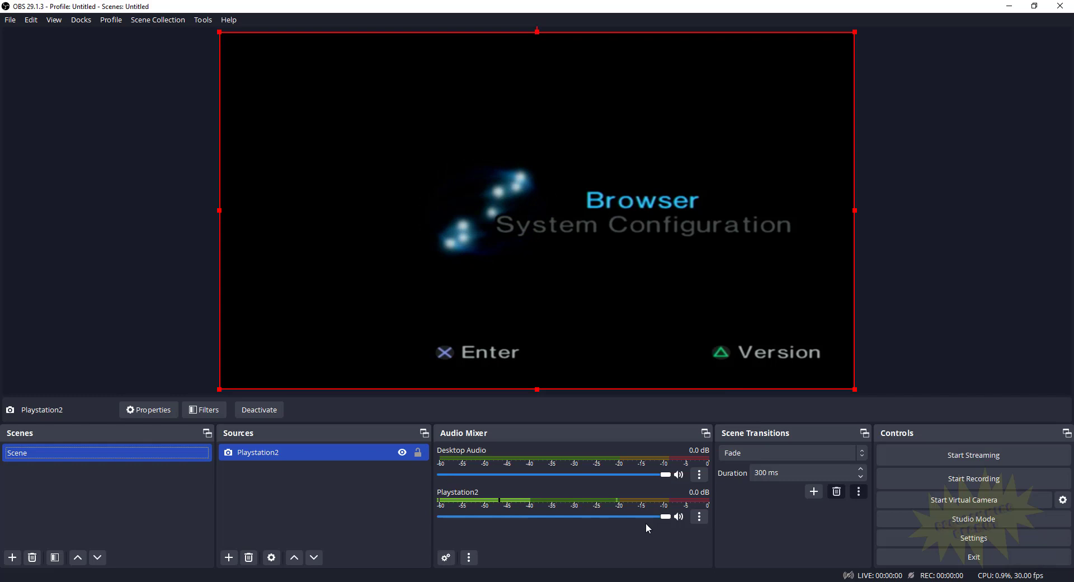
Step: Lower Playstation2 volume to -58.3 dB and keep MPEG-4 (.mp4) as the Output recording format
{"action": "left_click_drag", "start_coordinate": [665, 518], "coordinate": [480, 517]}
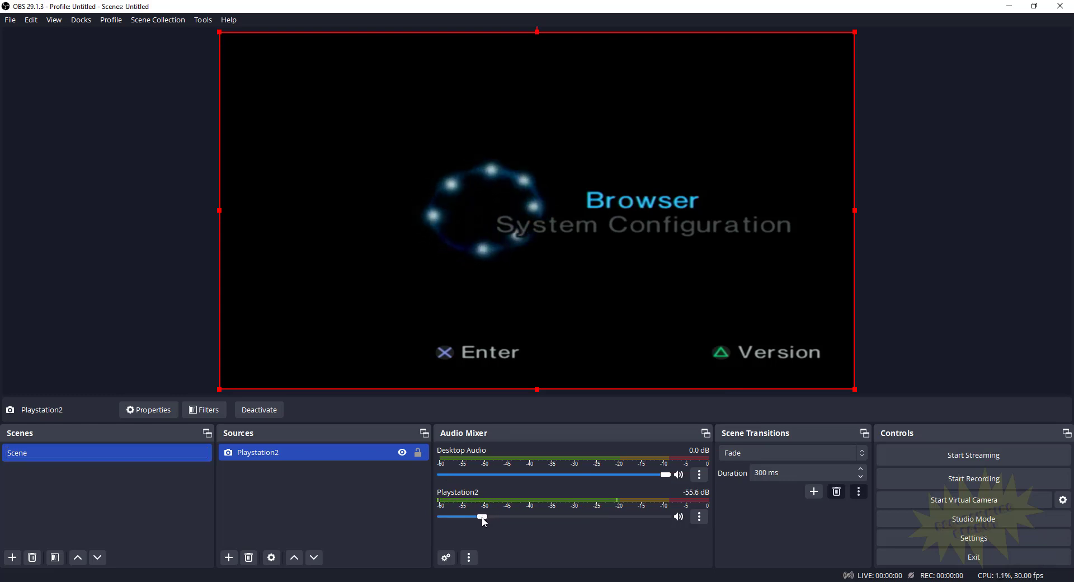
{"action": "left_click", "coordinate": [163, 263]}
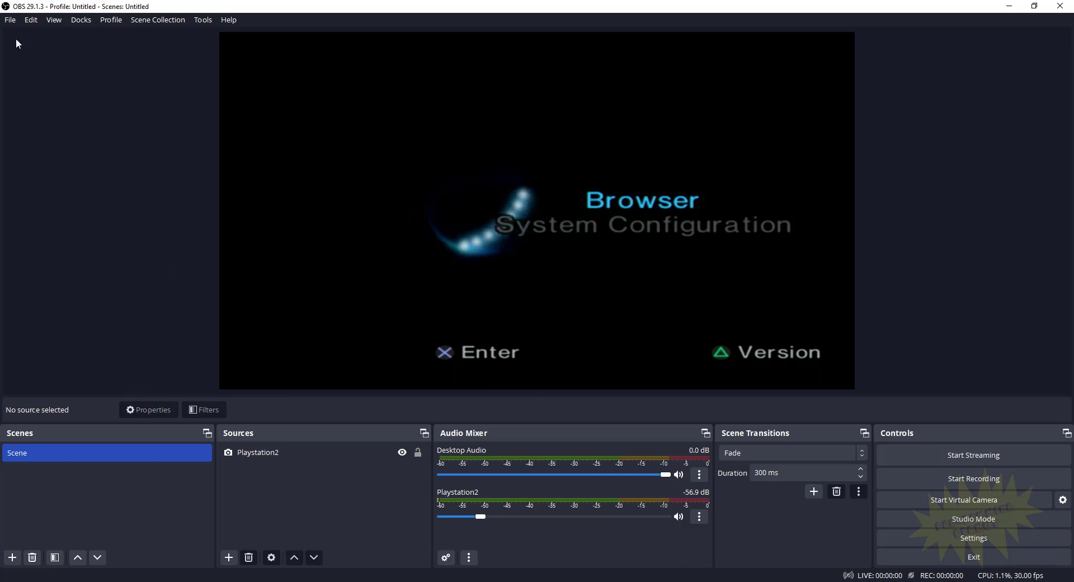
{"action": "left_click", "coordinate": [11, 23]}
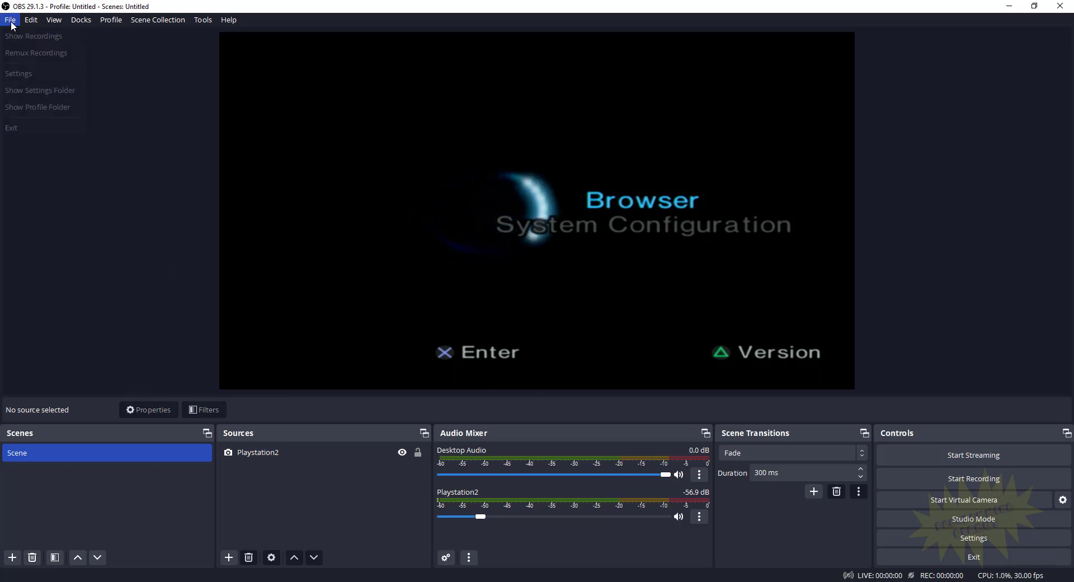
{"action": "left_click", "coordinate": [32, 73]}
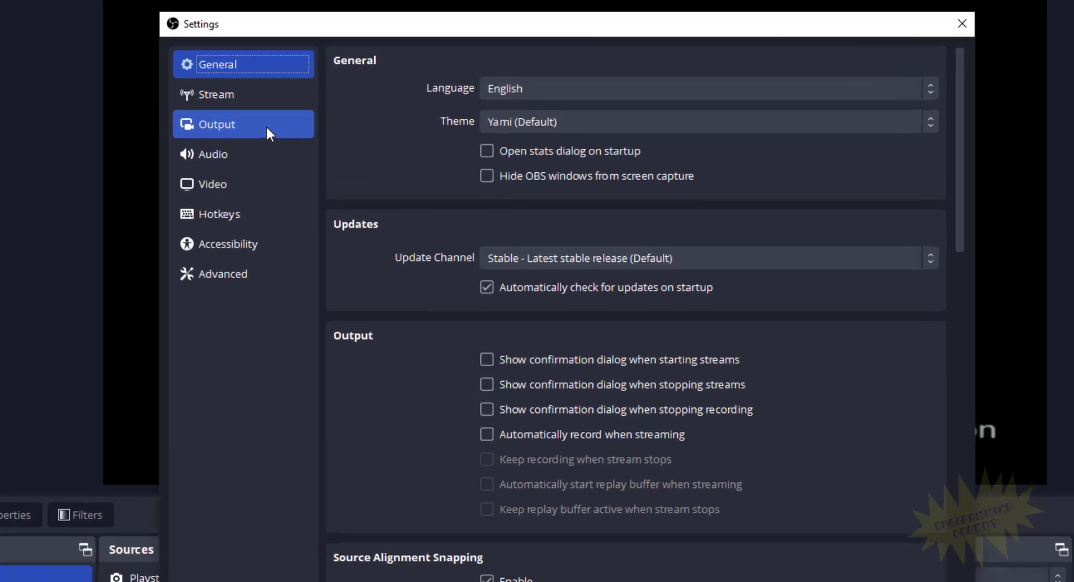
{"action": "left_click", "coordinate": [318, 147]}
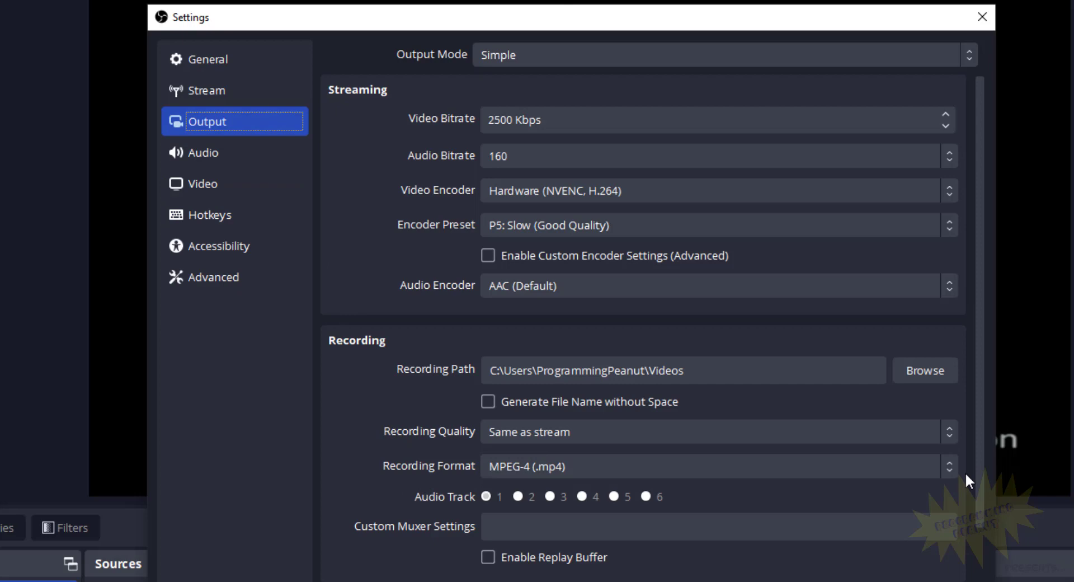
{"action": "left_click", "coordinate": [951, 467]}
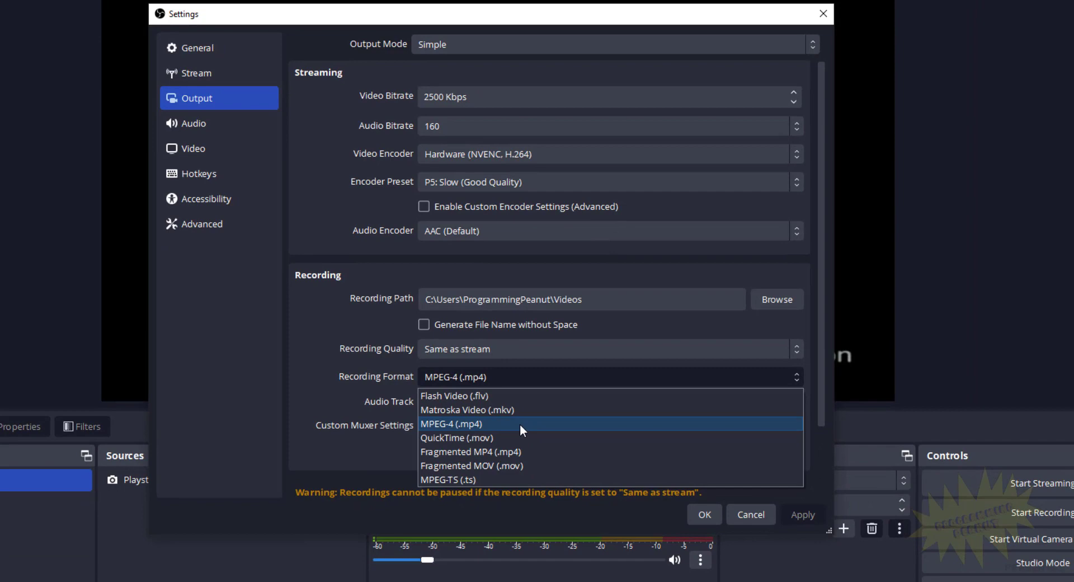
{"action": "left_click", "coordinate": [519, 425]}
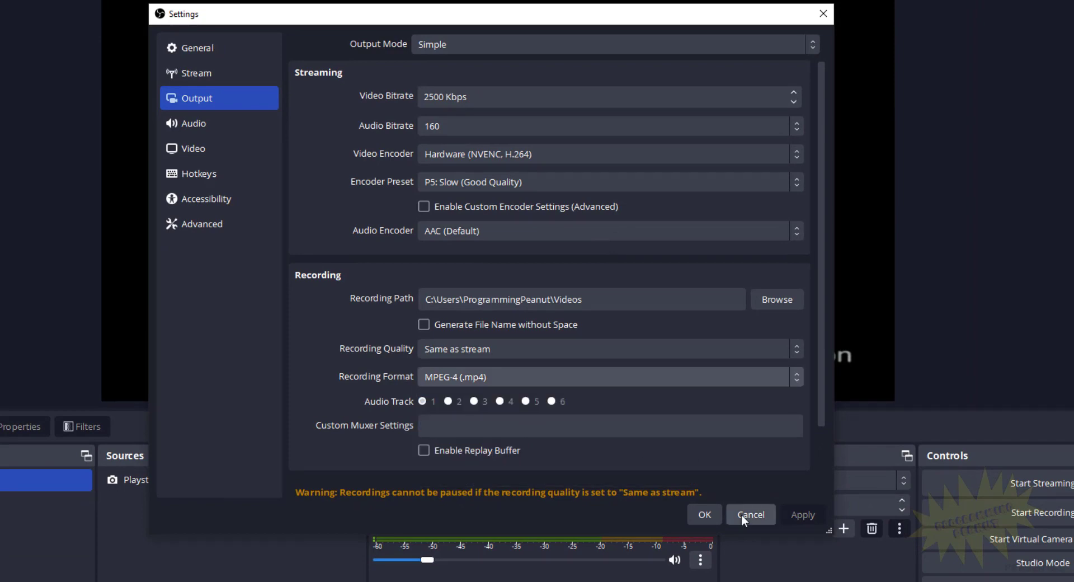
{"action": "left_click", "coordinate": [706, 515]}
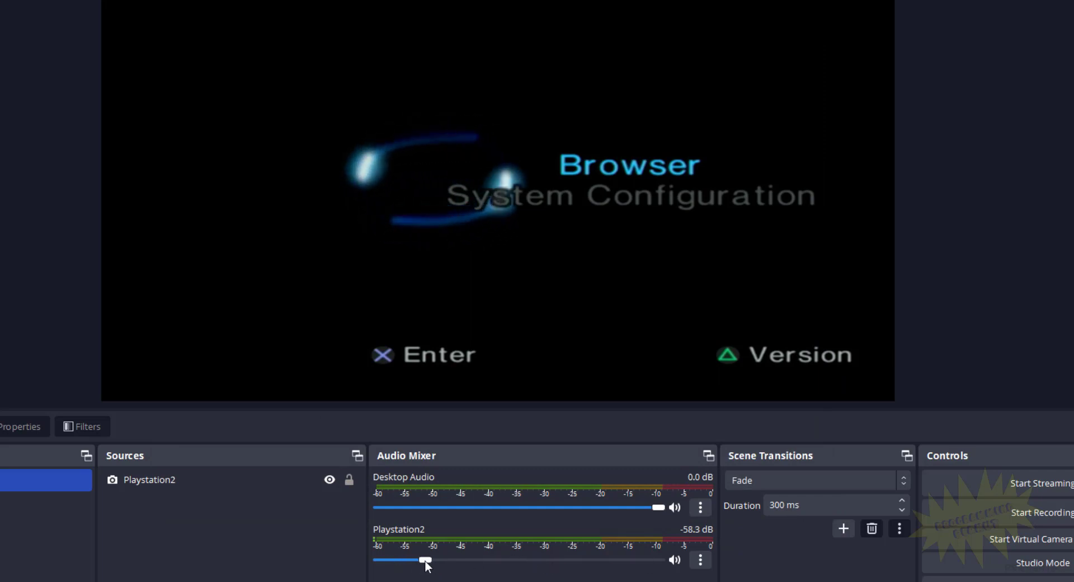
Step: Raise the Playstation2 volume and record a 27-second clip of the PS2 screen
{"action": "left_click_drag", "start_coordinate": [428, 560], "coordinate": [536, 564]}
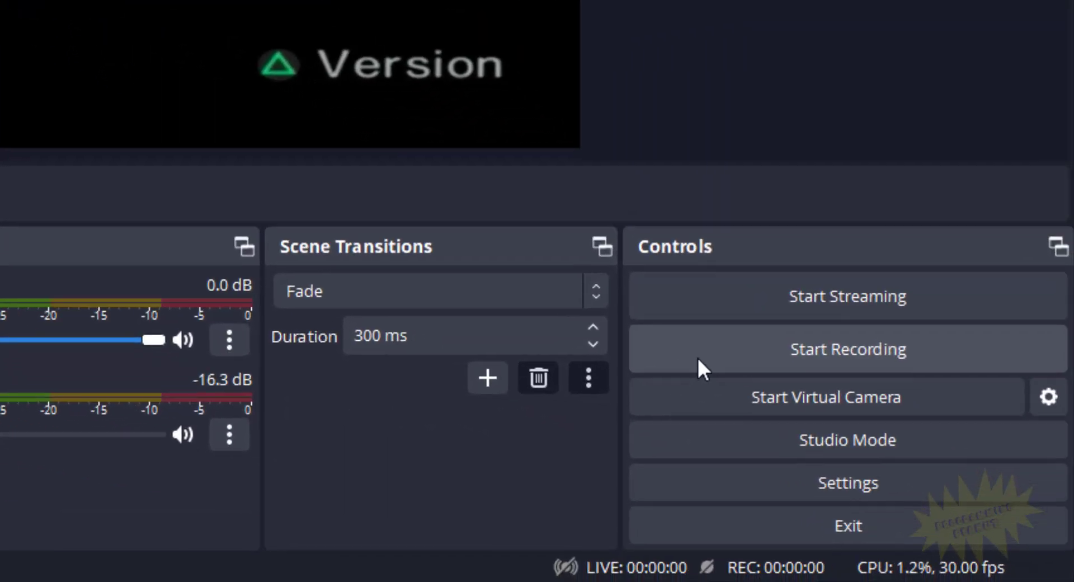
{"action": "left_click", "coordinate": [713, 356]}
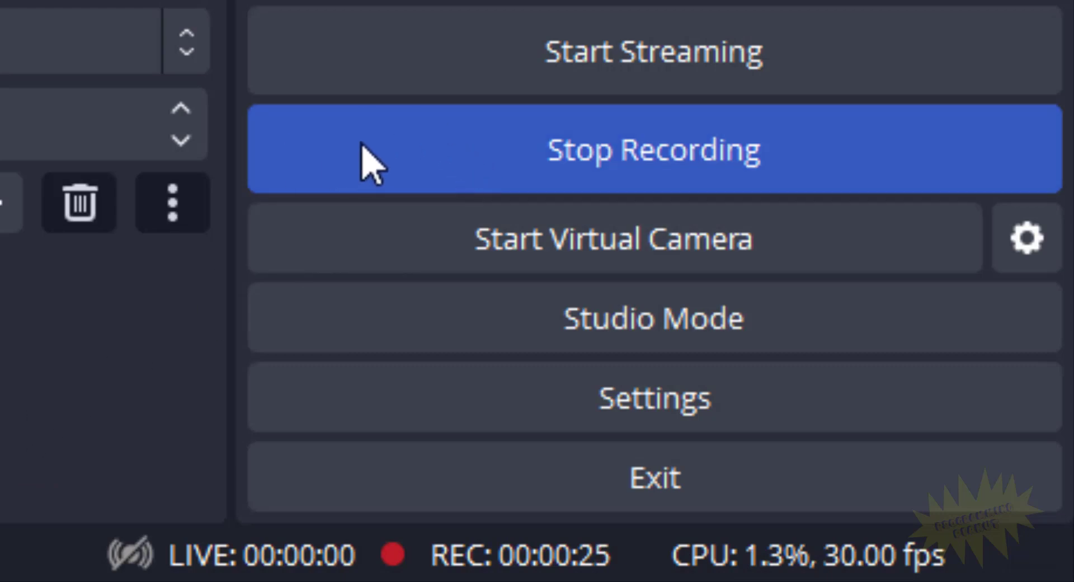
{"action": "left_click", "coordinate": [393, 140]}
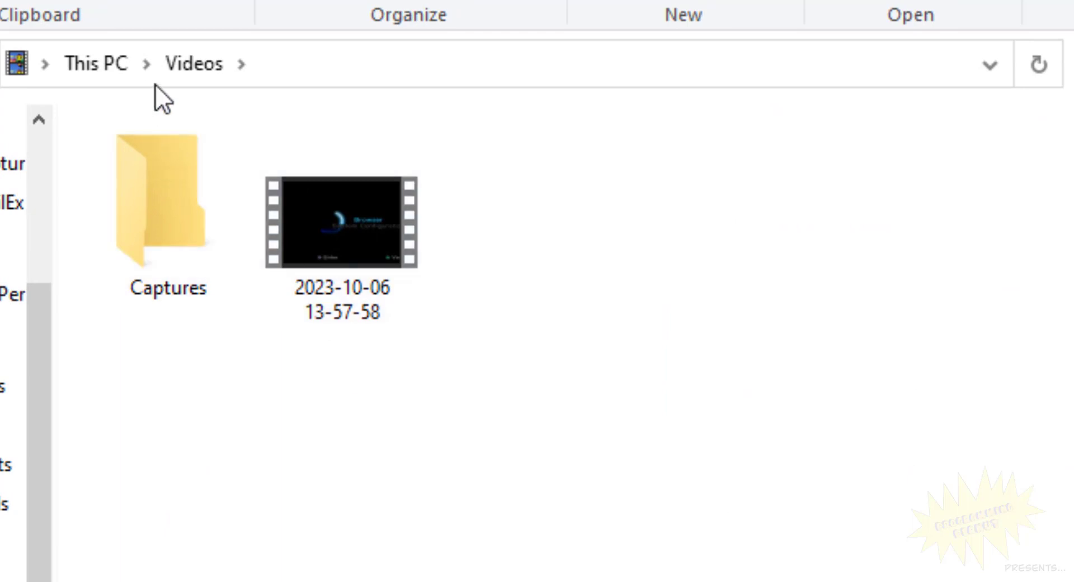
Step: Check the Videos folder path in File Explorer and close OBS Studio
{"action": "left_click", "coordinate": [317, 69]}
{"action": "left_click", "coordinate": [222, 402]}
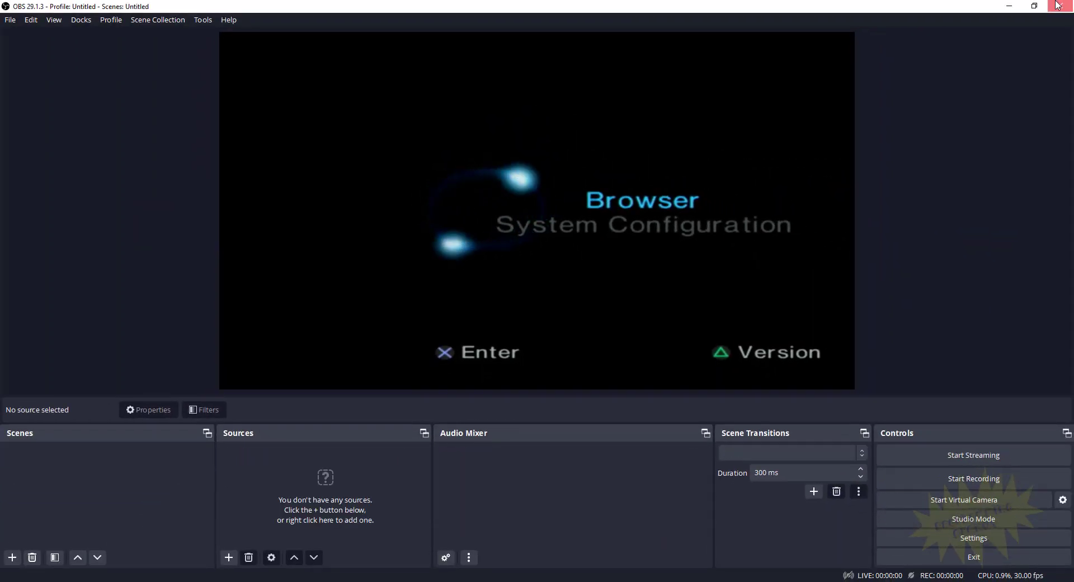
{"action": "left_click", "coordinate": [1058, 6]}
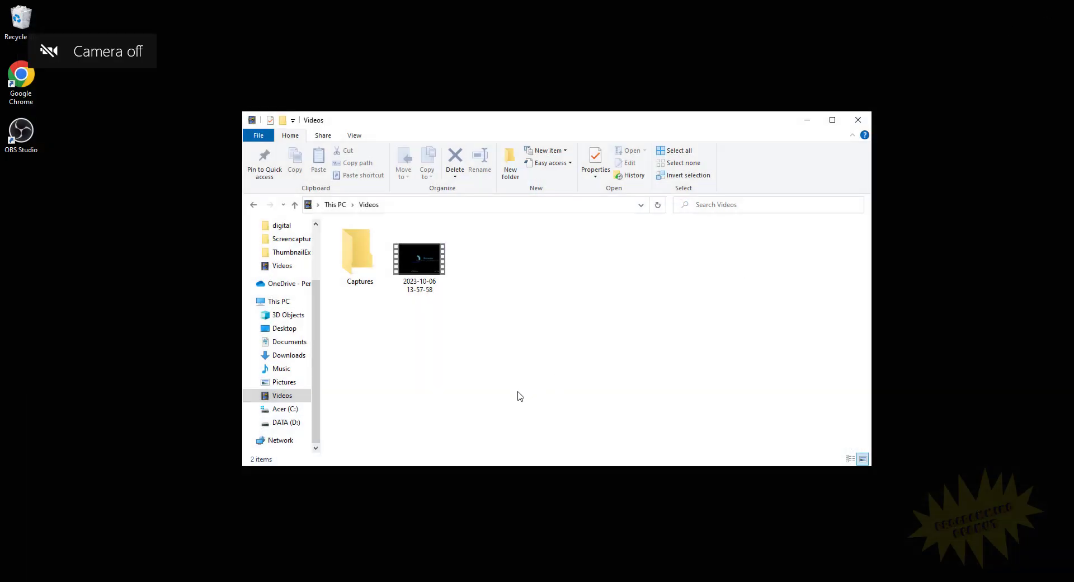
{"action": "double_click", "coordinate": [415, 257]}
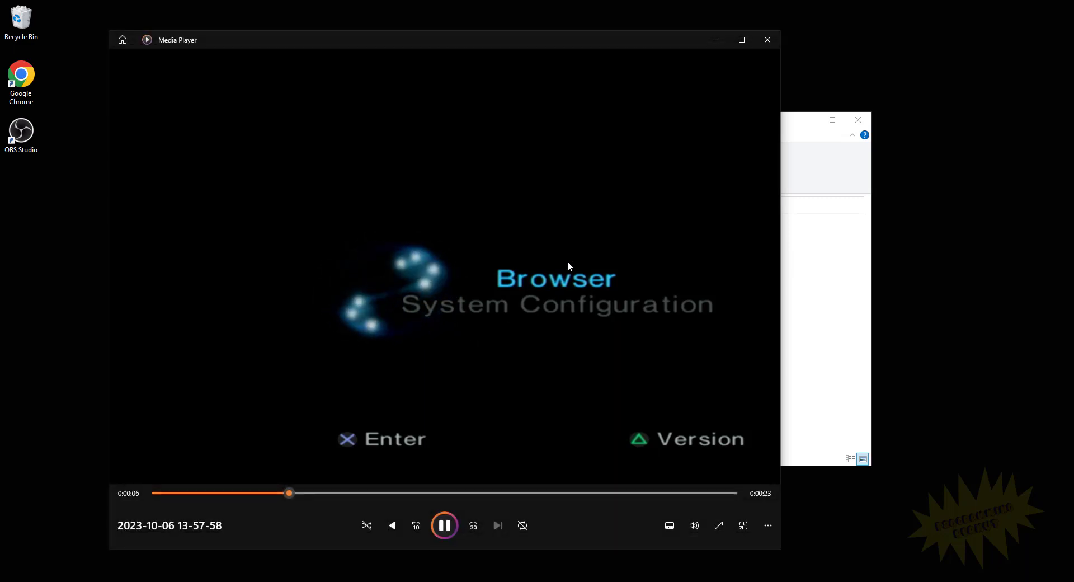
{"action": "left_click", "coordinate": [767, 40]}
{"action": "right_click", "coordinate": [410, 260]}
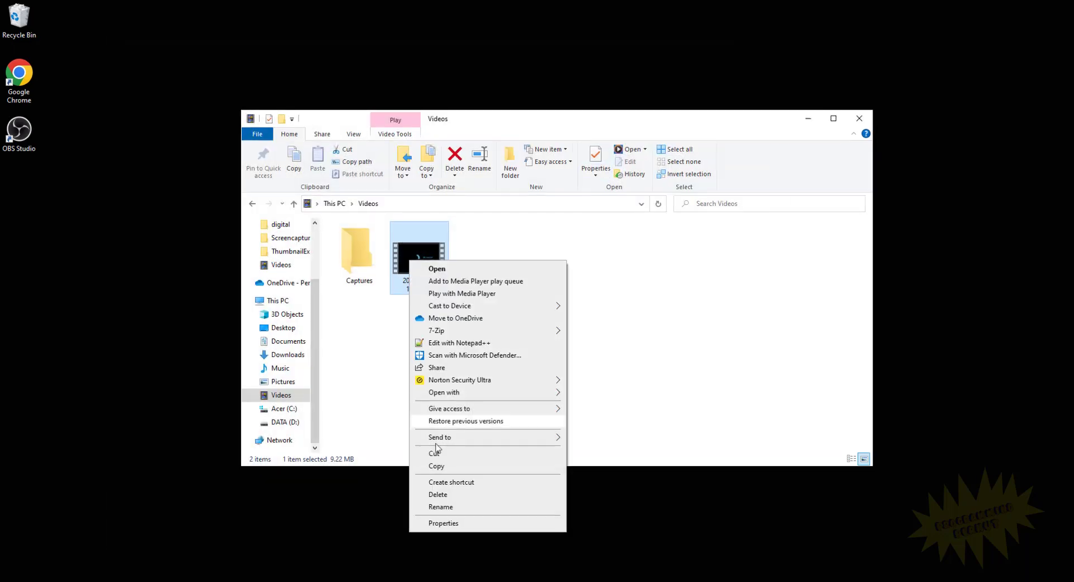
{"action": "left_click", "coordinate": [461, 522]}
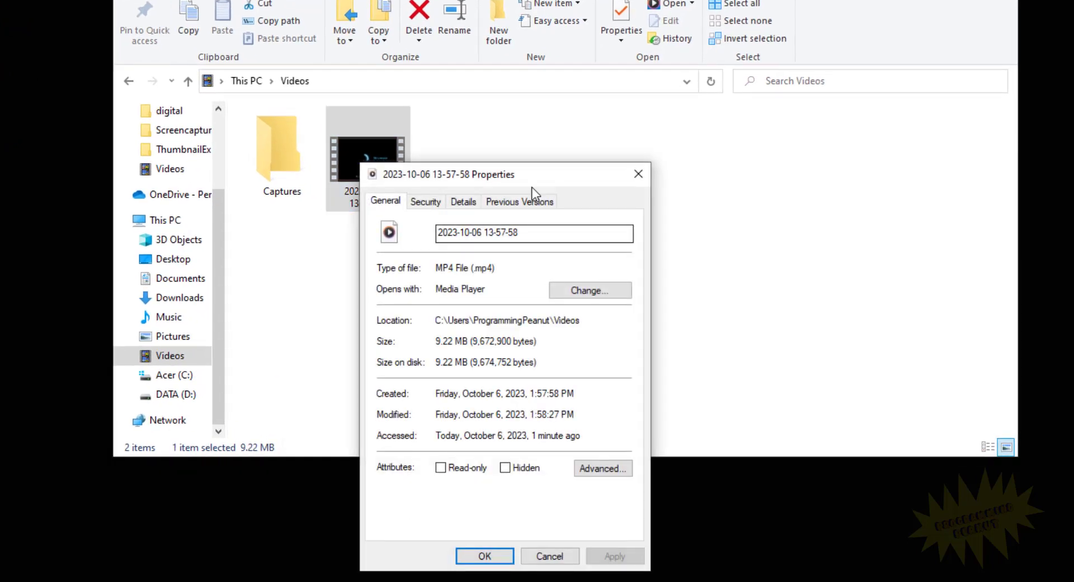
{"action": "left_click_drag", "start_coordinate": [551, 171], "coordinate": [644, 49]}
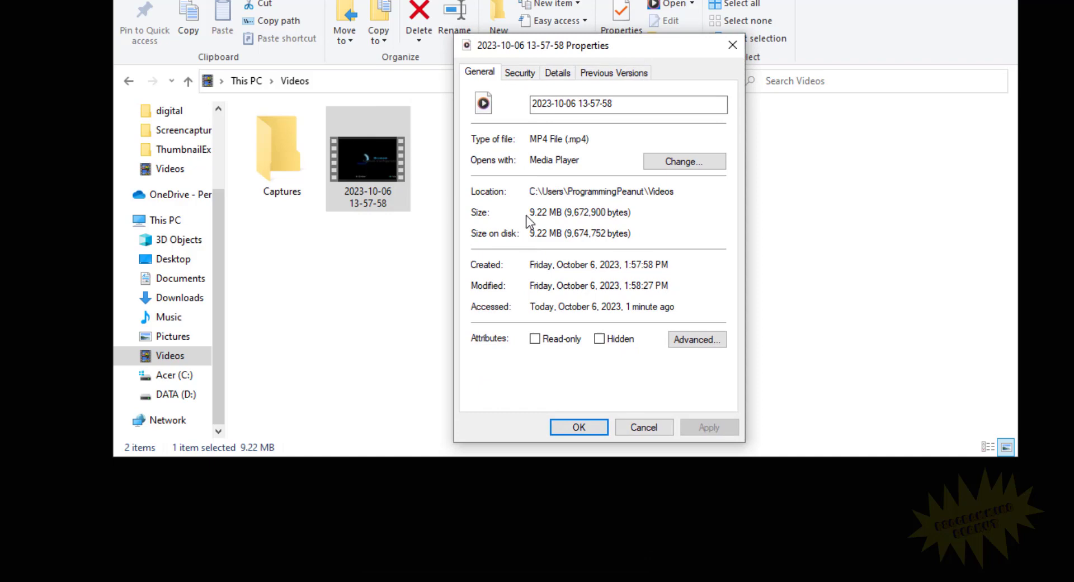
{"action": "left_click_drag", "start_coordinate": [562, 212], "coordinate": [532, 214]}
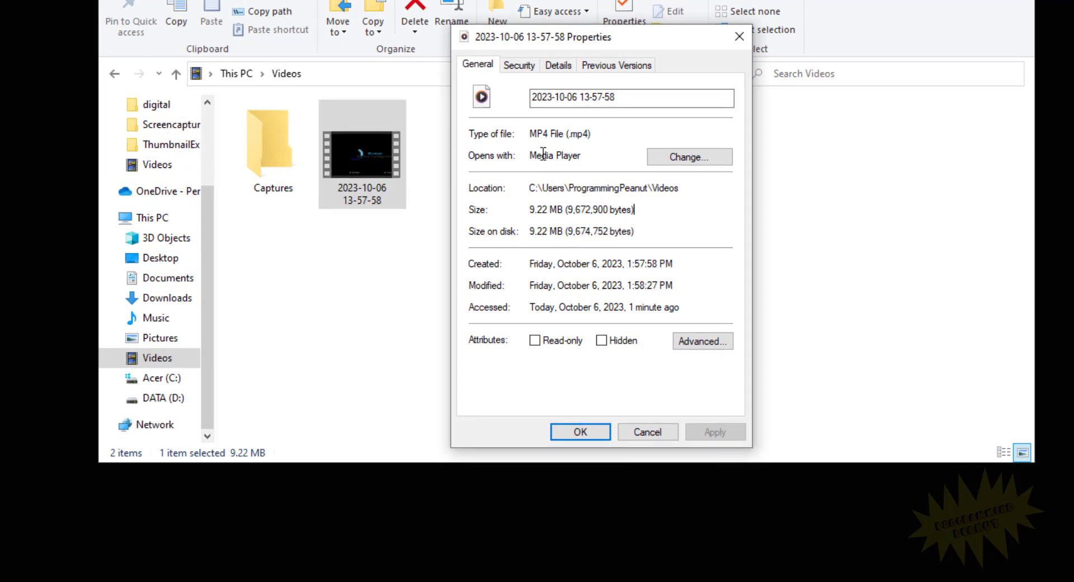
{"action": "left_click", "coordinate": [598, 136]}
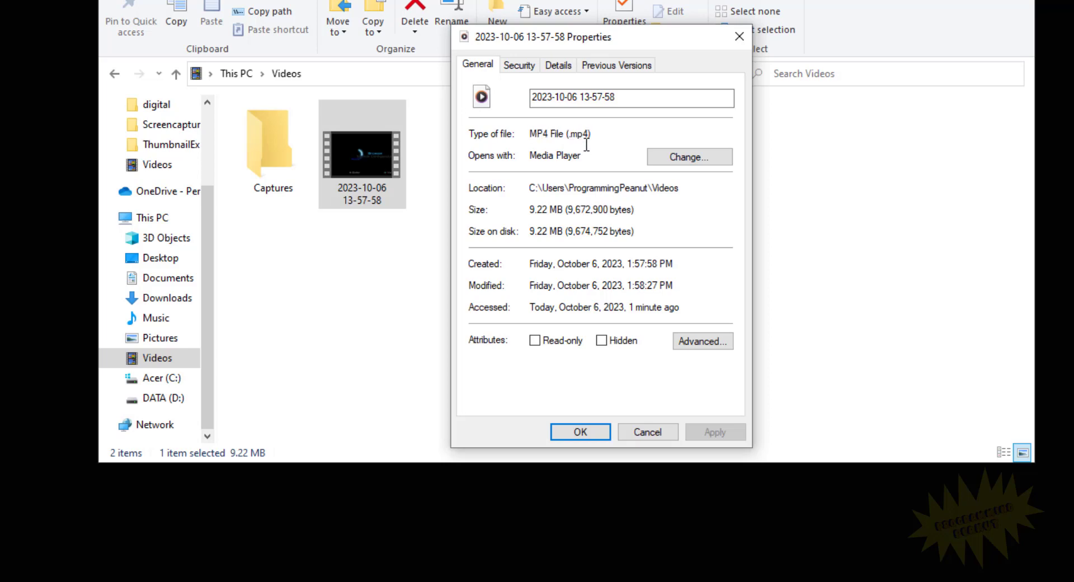